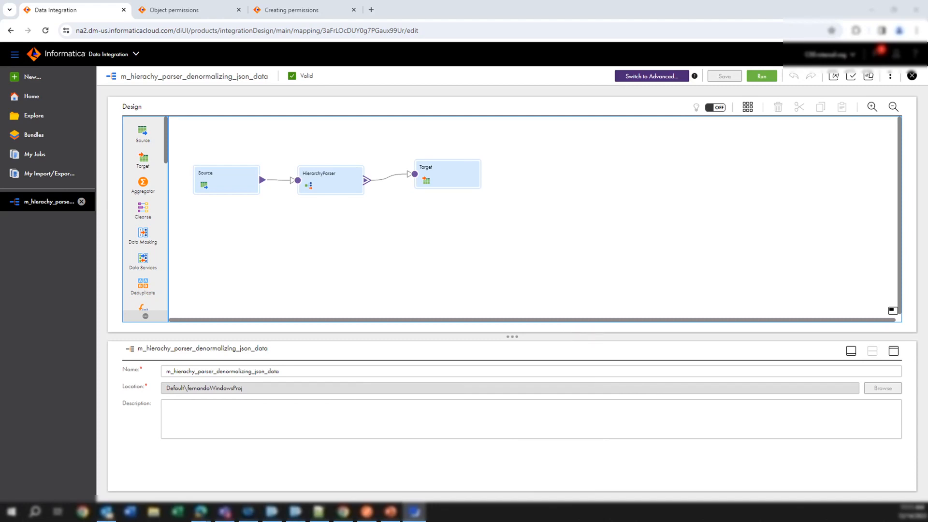
# Select the mapping ID in the browser address and switch to Postman with the get_deteils_permissions request.
pyautogui.moveTo(728, 388); pyautogui.dragTo(463, 312)
pyautogui.doubleClick(356, 32)
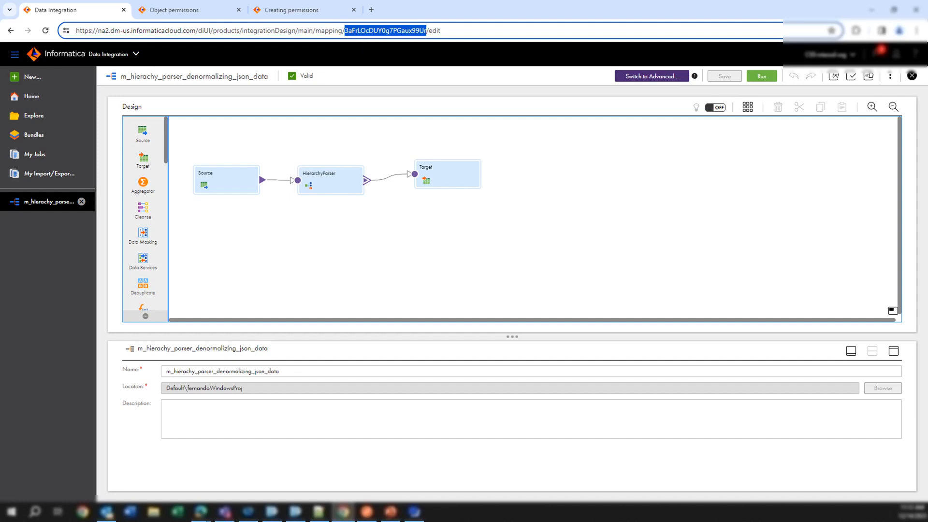
pyautogui.moveTo(368, 517)
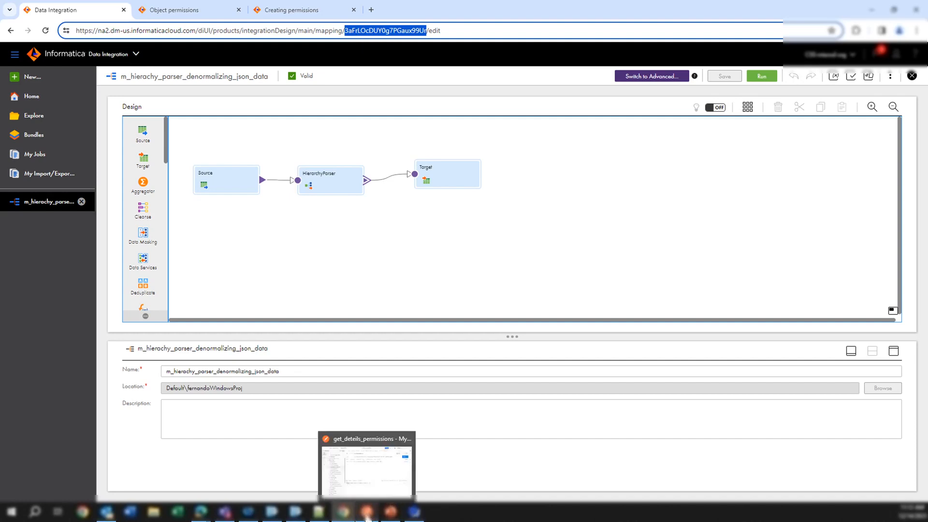
pyautogui.click(369, 484)
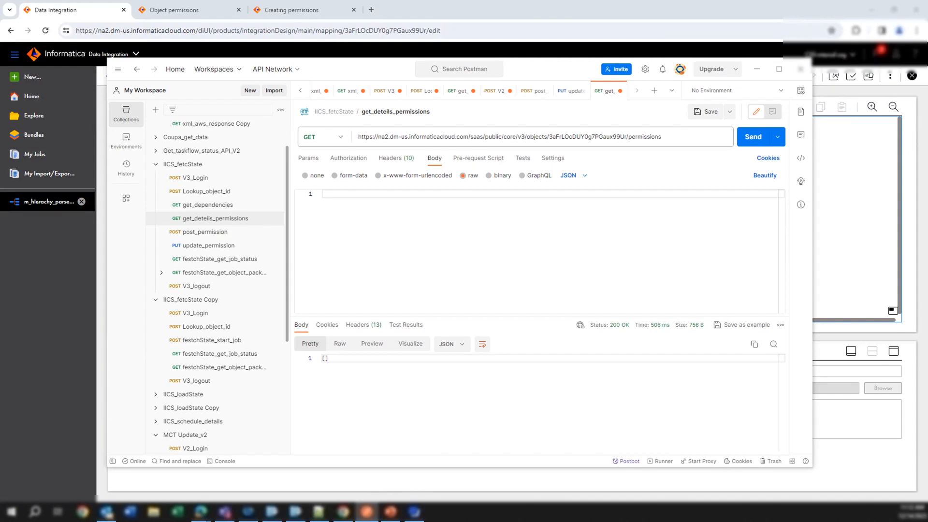
# Review the headers, URL and object ID of the get_deteils_permissions request, and send it to fetch the mapping's permissions.
pyautogui.click(387, 162)
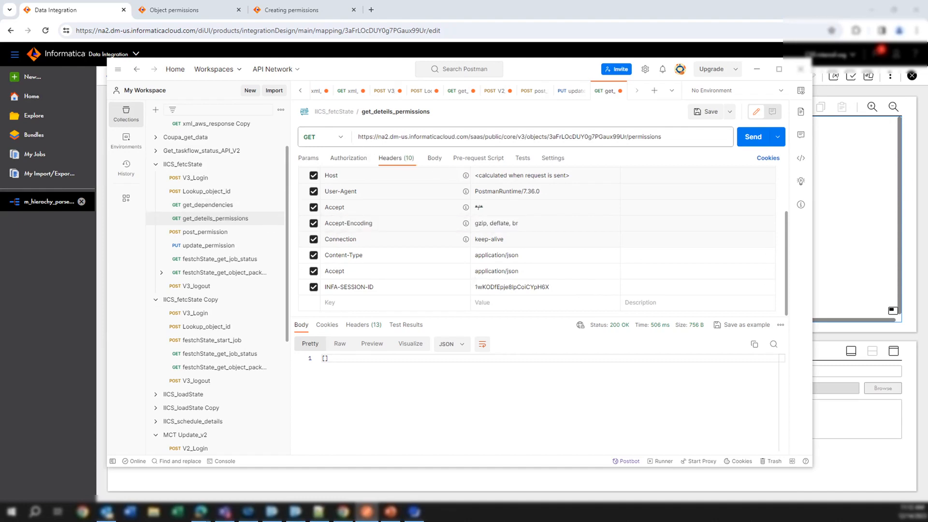
pyautogui.moveTo(550, 137); pyautogui.dragTo(348, 143)
pyautogui.click(473, 137)
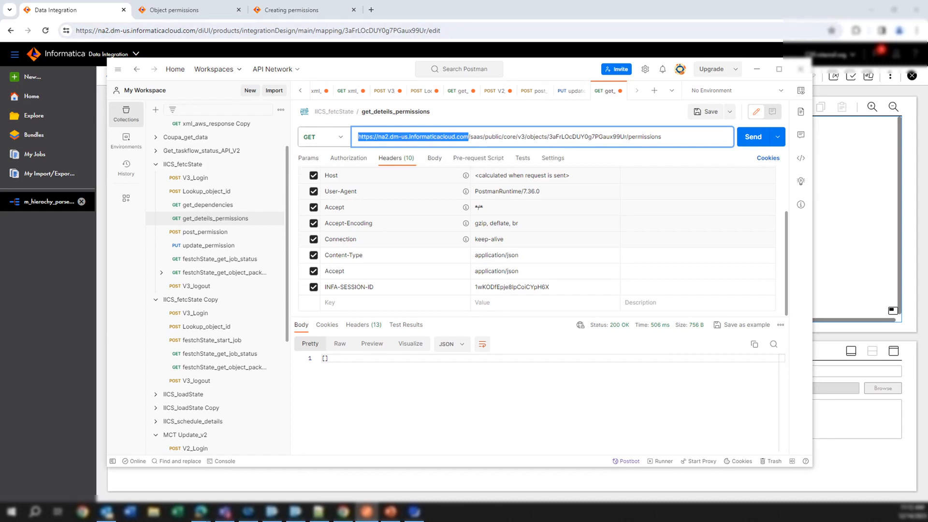
pyautogui.moveTo(469, 136); pyautogui.dragTo(662, 137)
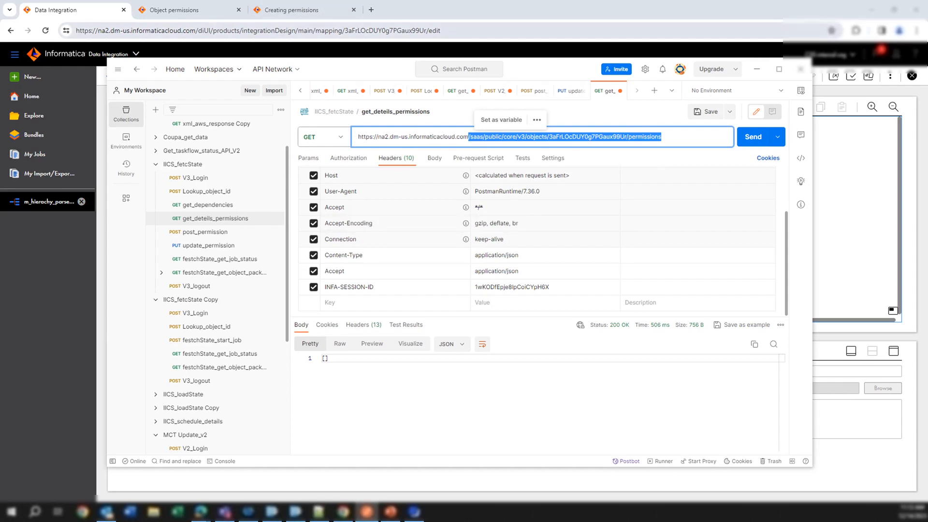
pyautogui.doubleClick(588, 136)
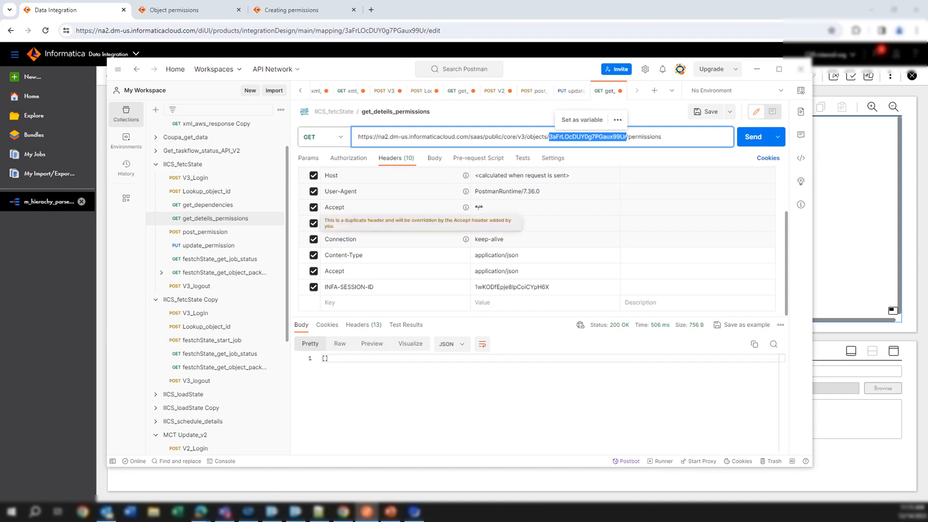
pyautogui.click(748, 141)
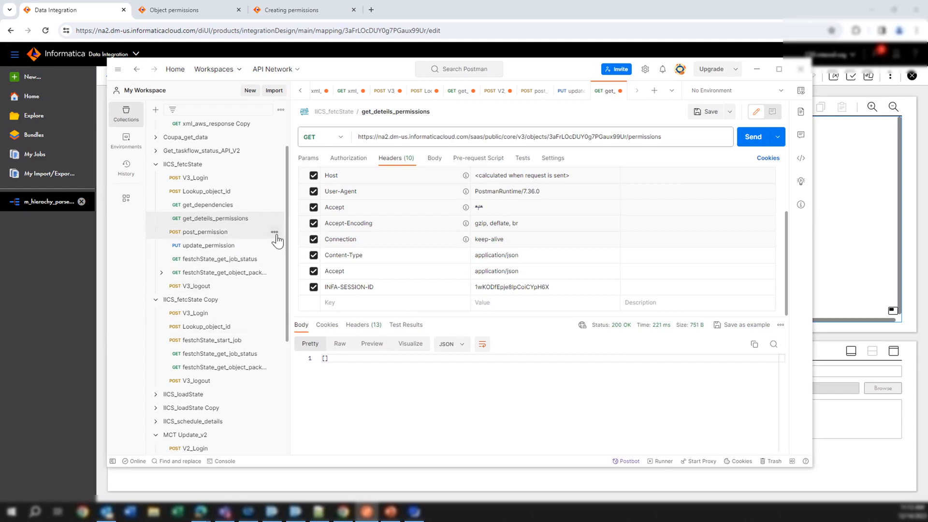
# Send the post_permission request for the mapping, granting the user read, update, delete and changePermission with execute set to false.
pyautogui.click(205, 233)
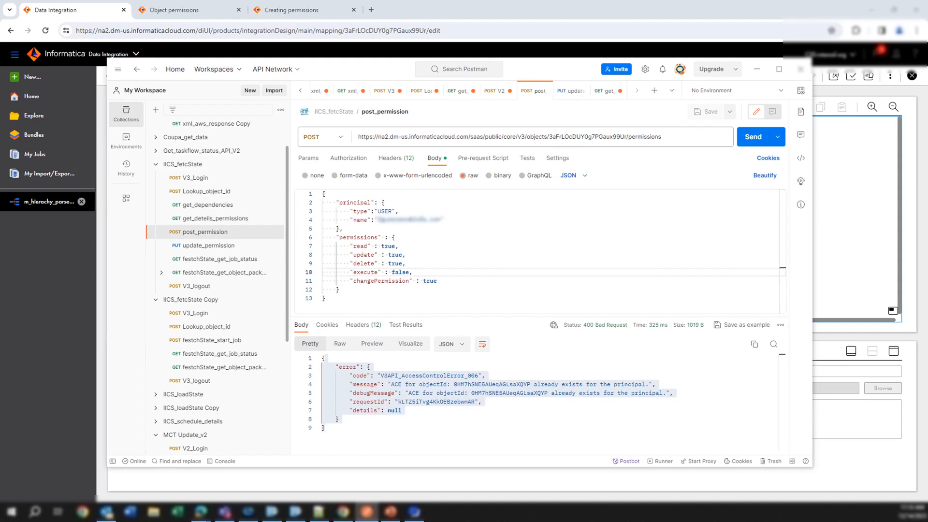
pyautogui.doubleClick(585, 137)
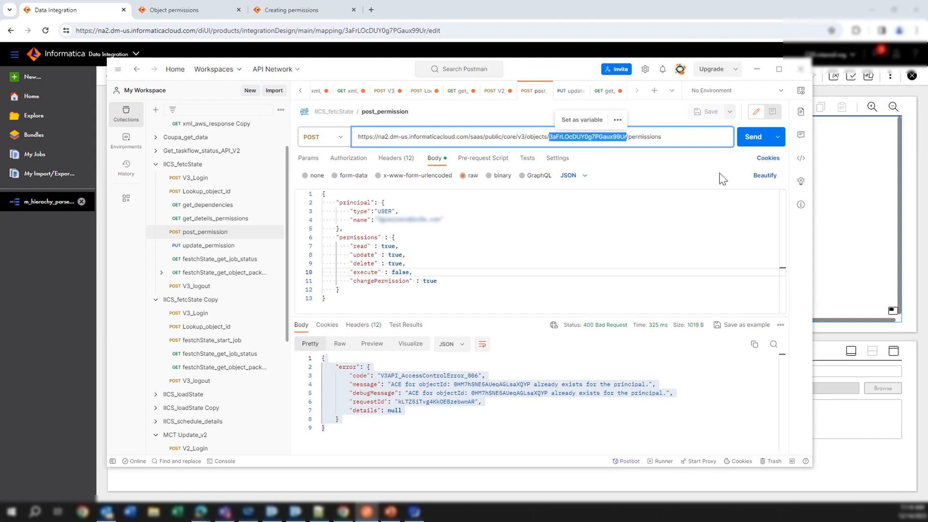
pyautogui.click(752, 144)
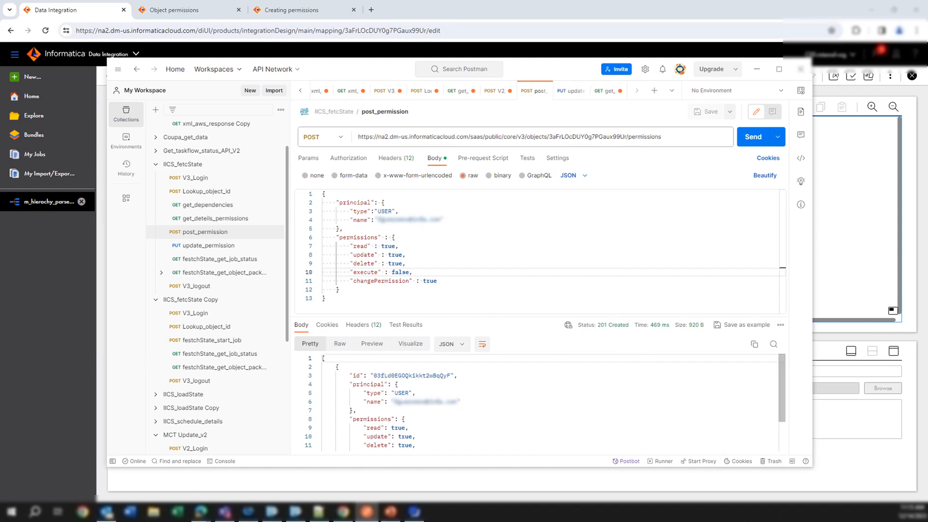
# Highlight the permission ID in the POST response, rerun get_deteils_permissions and enlarge the window to view its response.
pyautogui.doubleClick(450, 375)
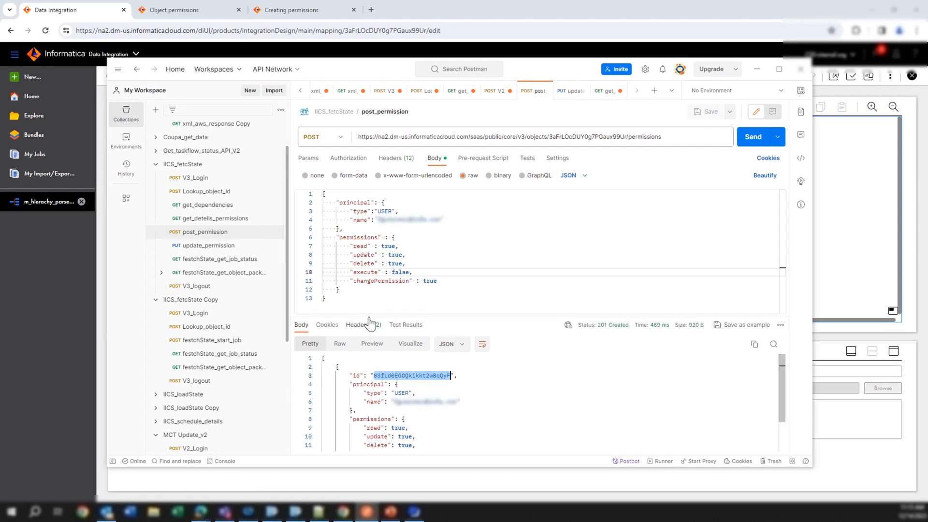
pyautogui.click(227, 220)
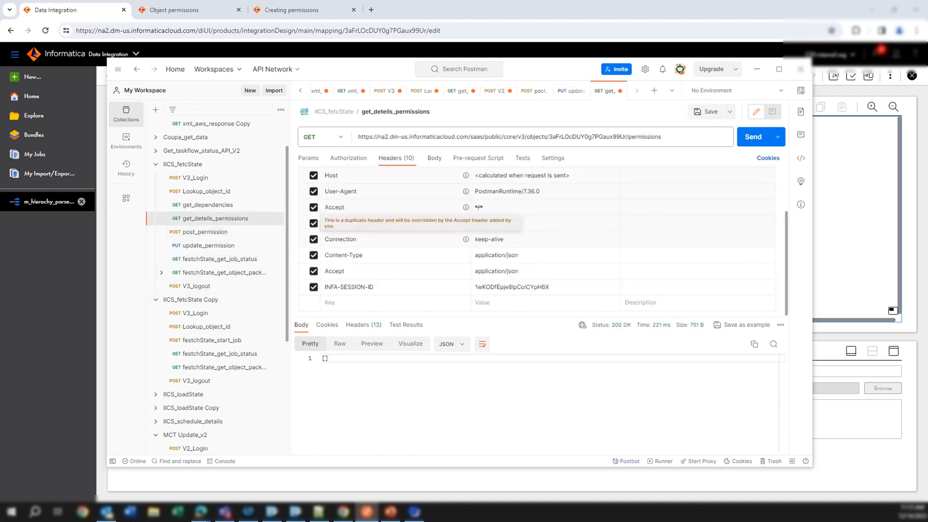
pyautogui.click(756, 143)
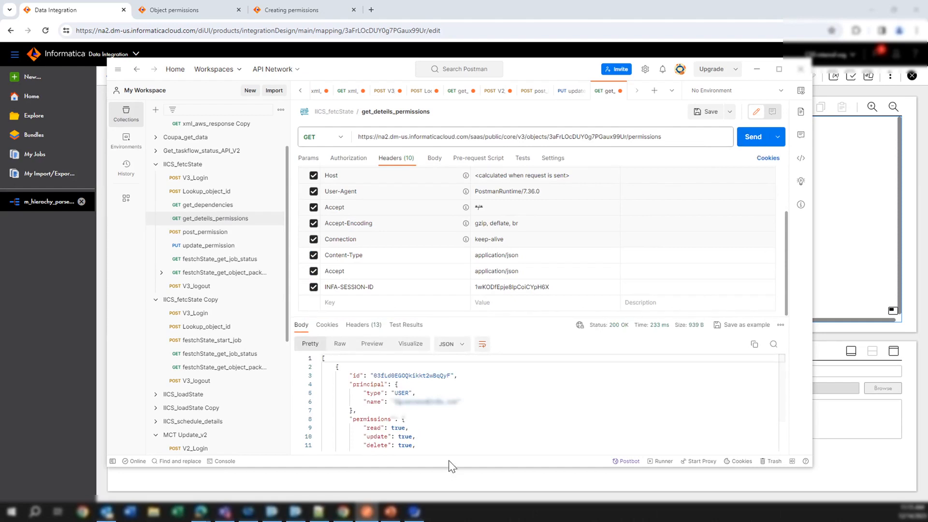
pyautogui.moveTo(449, 466); pyautogui.dragTo(445, 488)
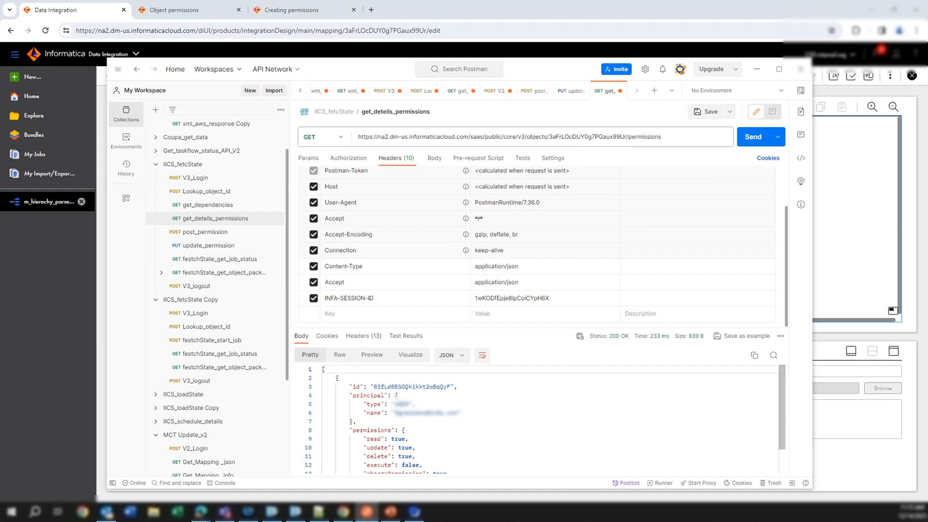
# Copy the object ID from the get_deteils_permissions URL over the one in the update_permission URL and save the request.
pyautogui.doubleClick(588, 137)
pyautogui.hotkey('ctrl', 'c')
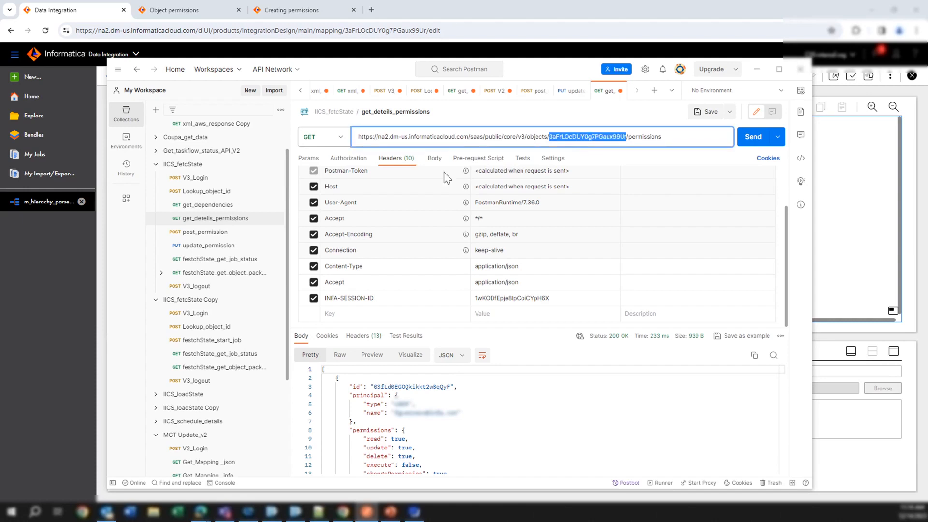
pyautogui.click(217, 249)
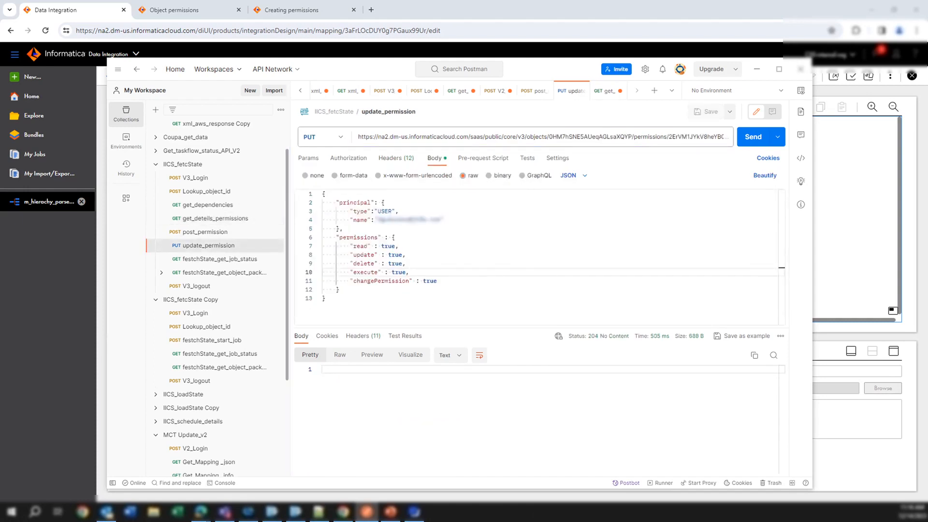
pyautogui.doubleClick(590, 137)
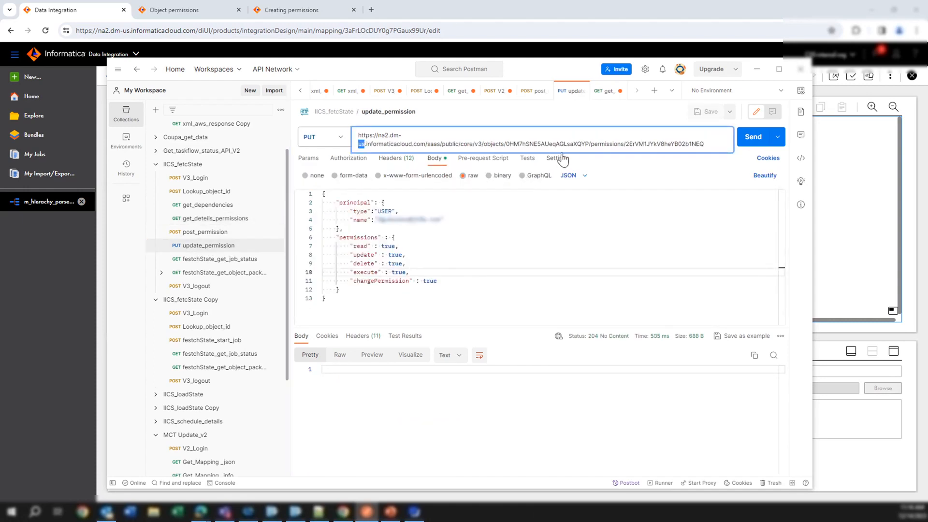
pyautogui.doubleClick(548, 138)
pyautogui.doubleClick(547, 144)
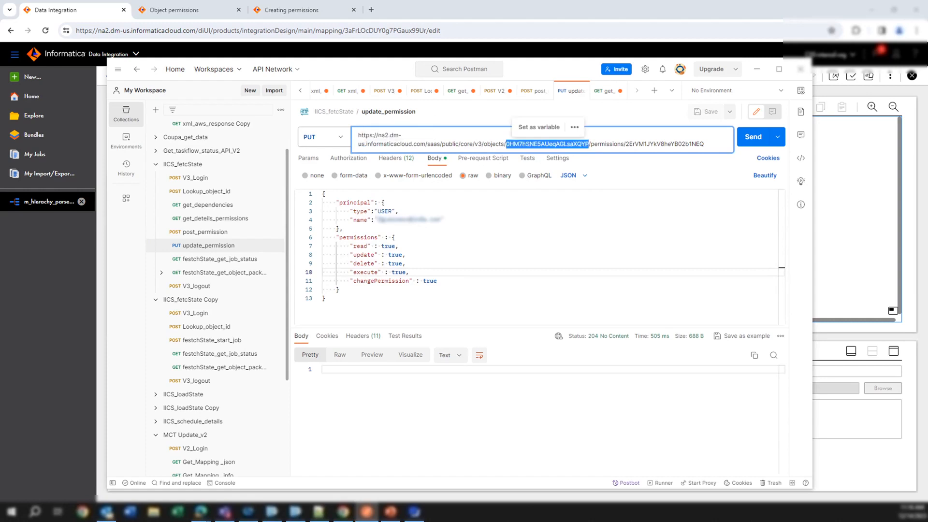
pyautogui.hotkey('ctrl', 'v')
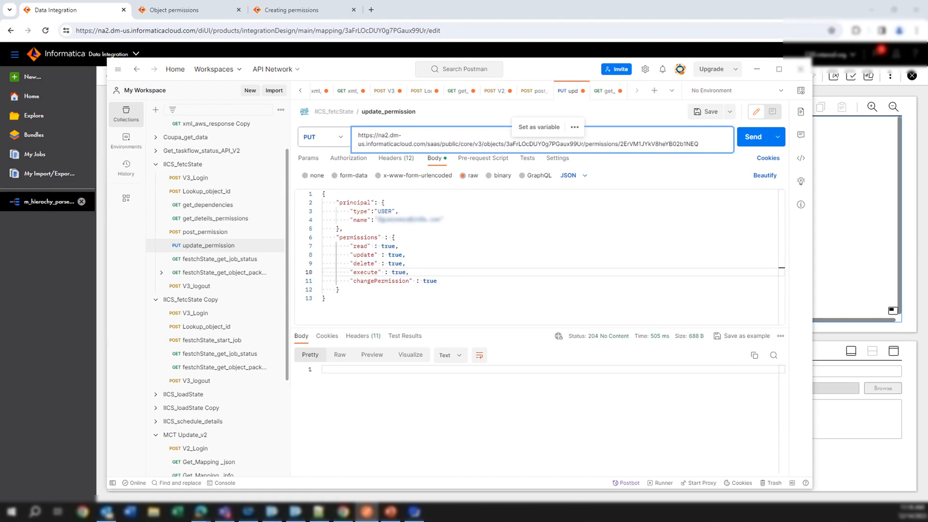
pyautogui.click(707, 112)
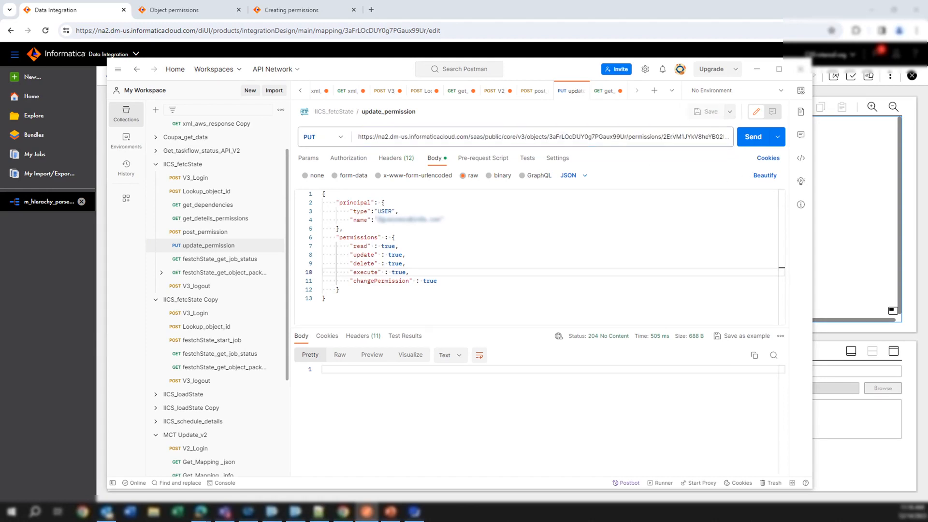
# Copy the permission ID from the get_deteils_permissions response, replace the permission ID in the update_permission URL with it, and save.
pyautogui.click(222, 220)
pyautogui.doubleClick(449, 387)
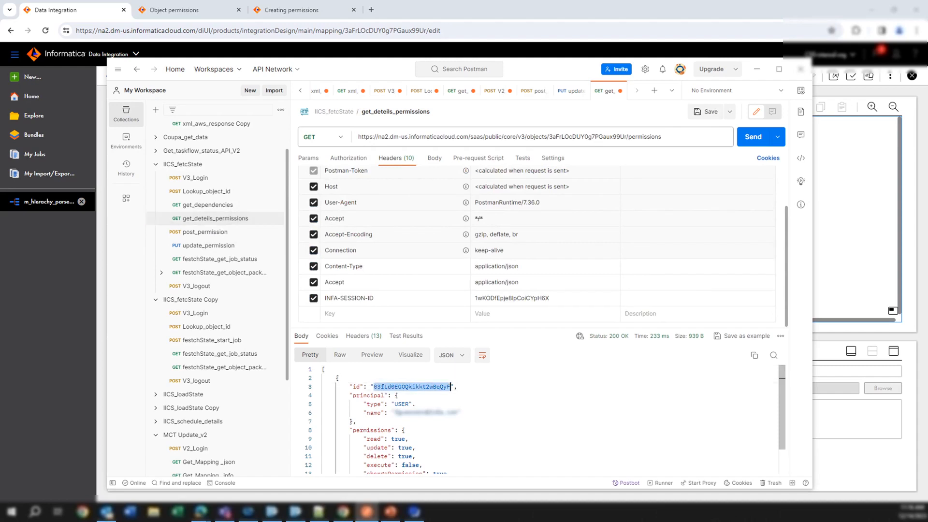
pyautogui.click(200, 247)
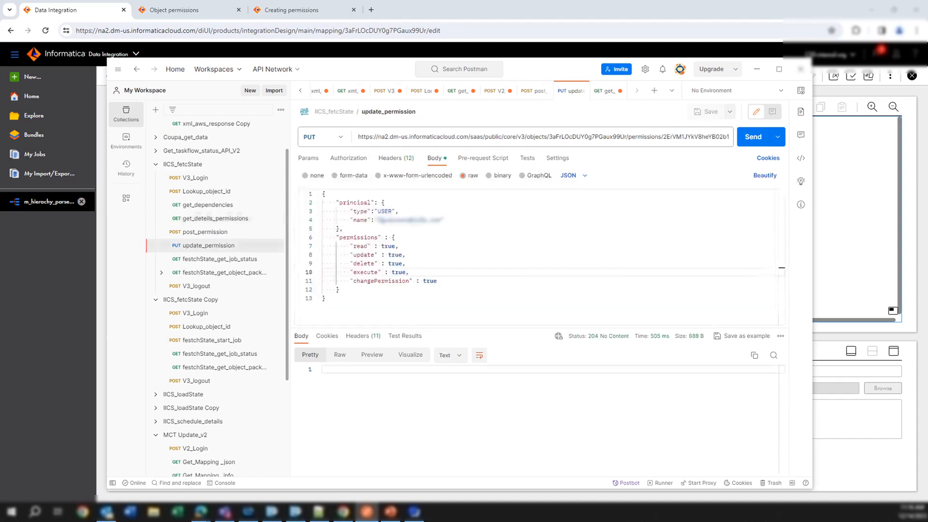
pyautogui.click(690, 138)
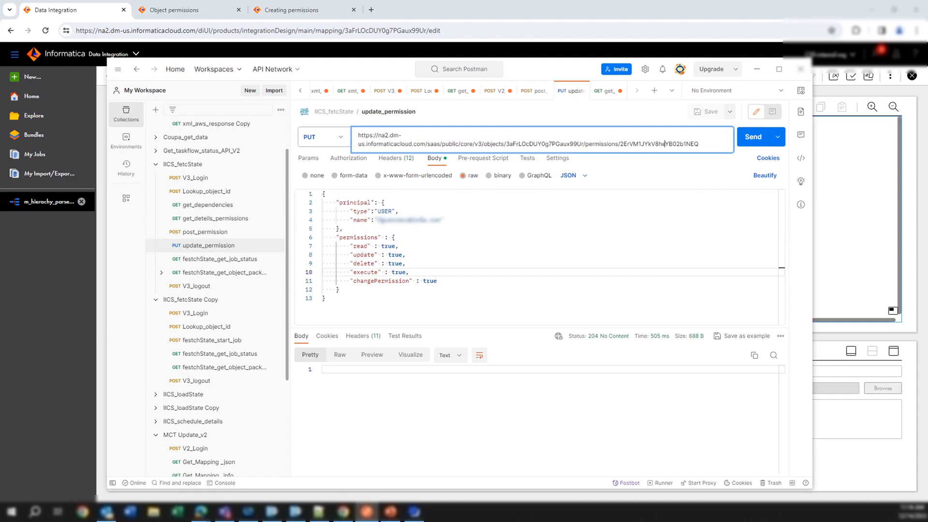
pyautogui.doubleClick(659, 144)
pyautogui.write('03fLd0EGOQkikkt2wBqYyF')
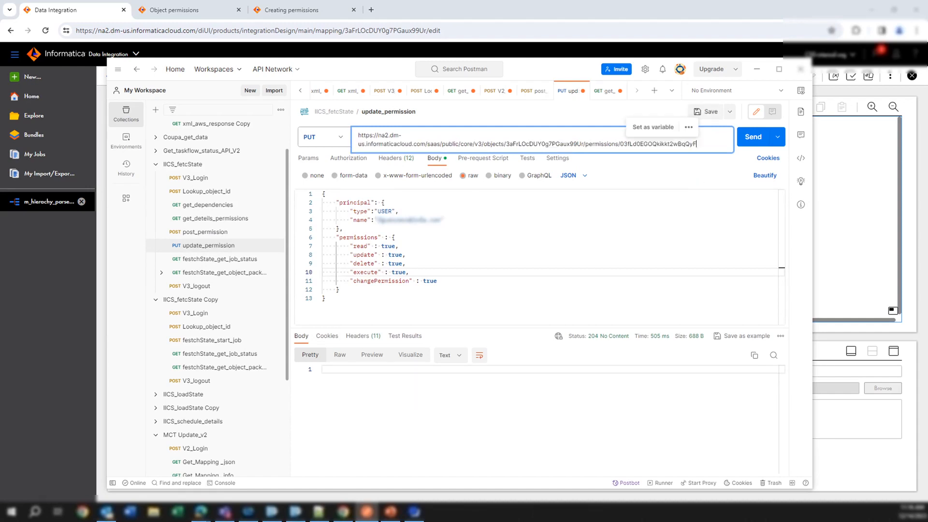
pyautogui.click(708, 112)
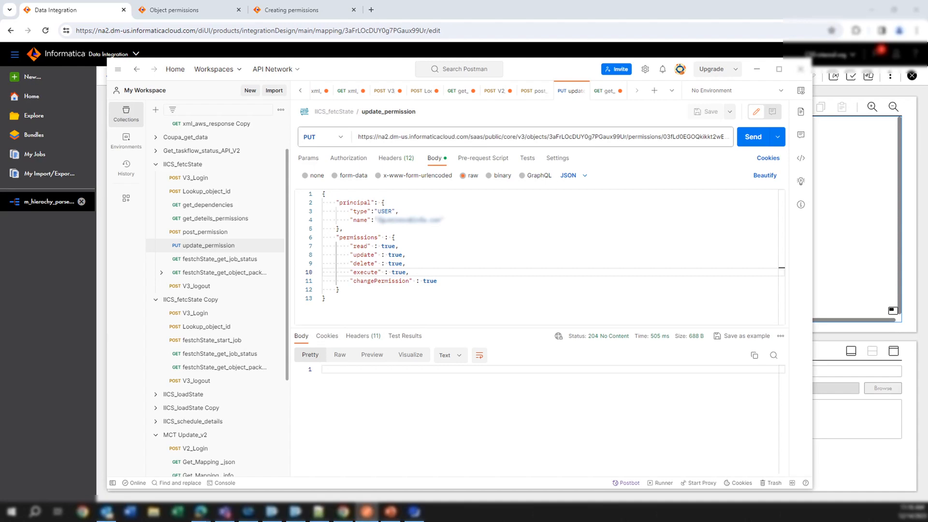
# Send the update_permission request with execute set to true, and rerun get_deteils_permissions to check the mapping's permissions.
pyautogui.click(754, 138)
pyautogui.moveTo(594, 347)
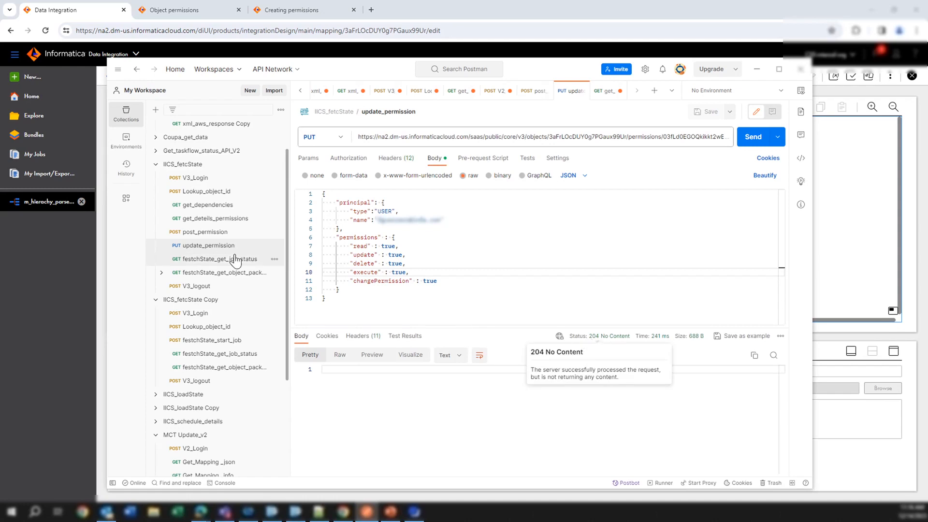
pyautogui.click(217, 220)
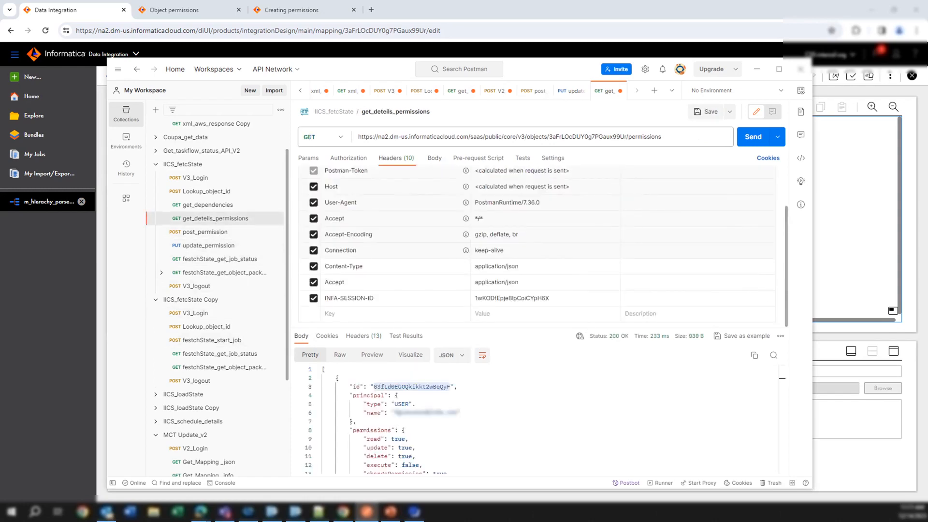
pyautogui.click(757, 138)
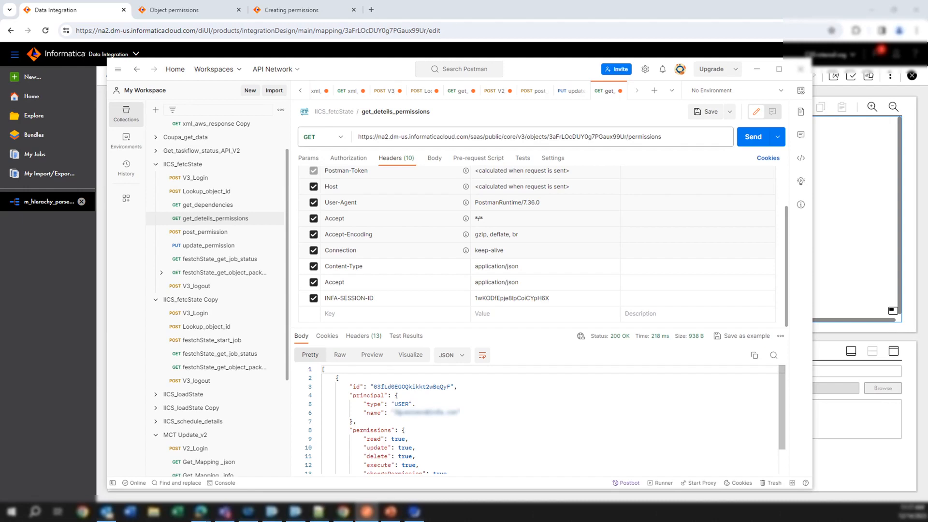
pyautogui.click(415, 512)
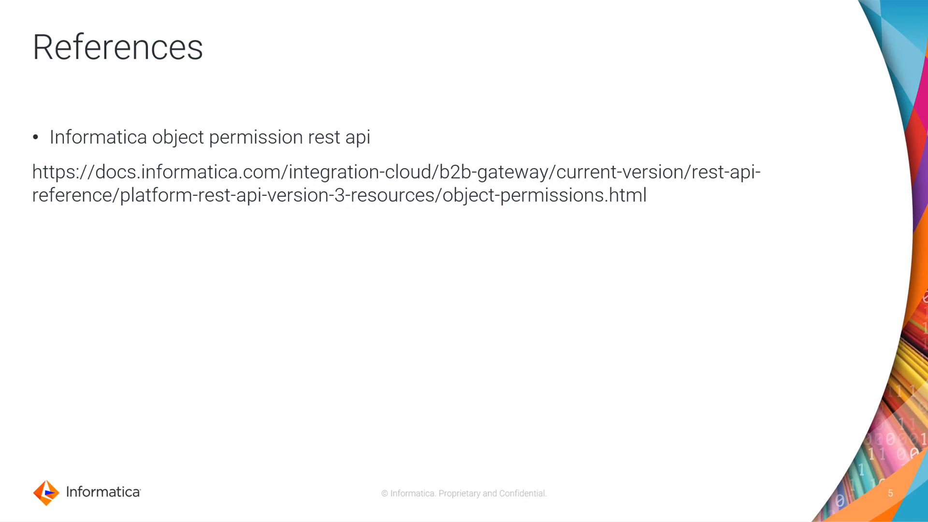
pyautogui.press('Right')
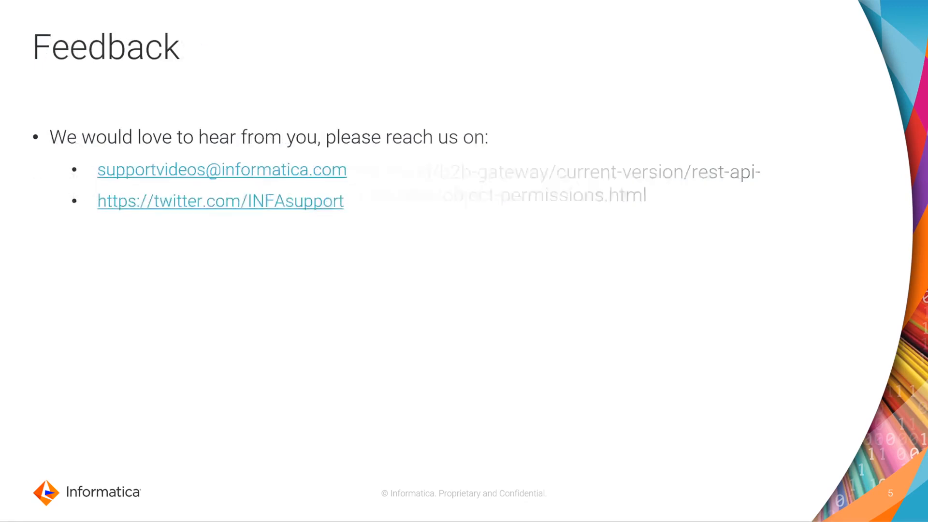